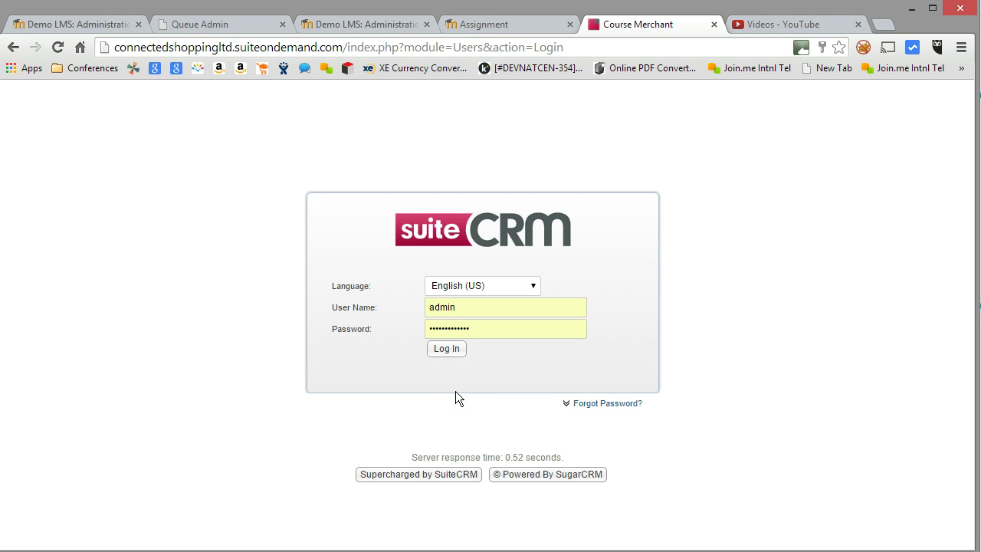
Step: Log in to SuiteCRM as admin with the prefilled user name and password
{"action": "left_click", "coordinate": [447, 350]}
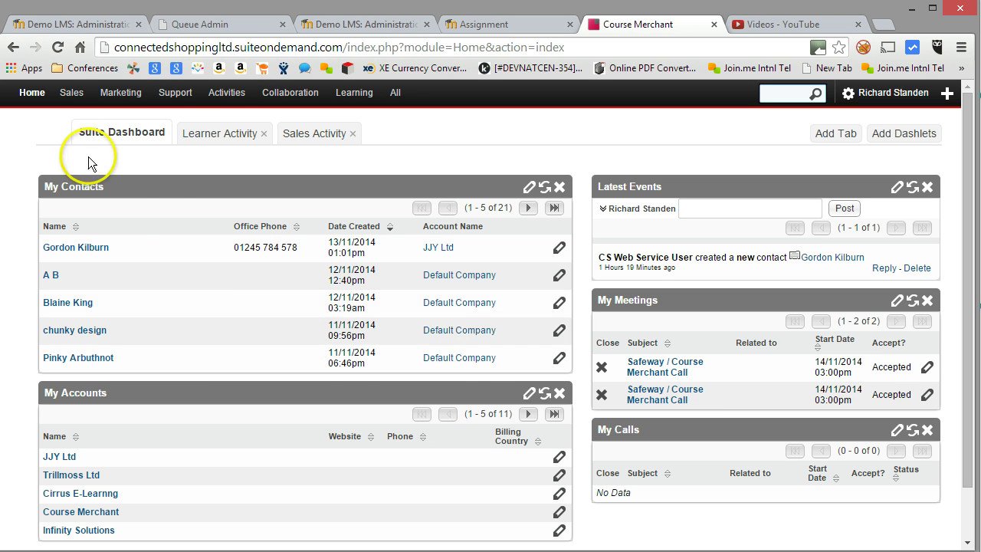
Step: Show the Learning menu's modules, such as Course Sale, Course Delegate and Course Attendance
{"action": "mouse_move", "coordinate": [244, 93]}
{"action": "mouse_move", "coordinate": [354, 93]}
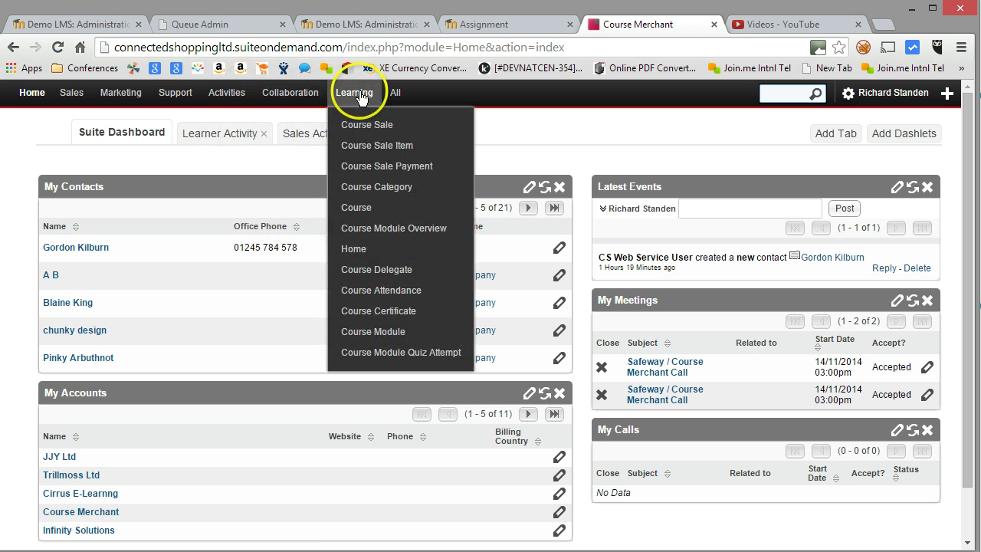
Step: Open Course Attendance to list the 6 Organic Chemistry 101 attendance records
{"action": "left_click", "coordinate": [393, 312]}
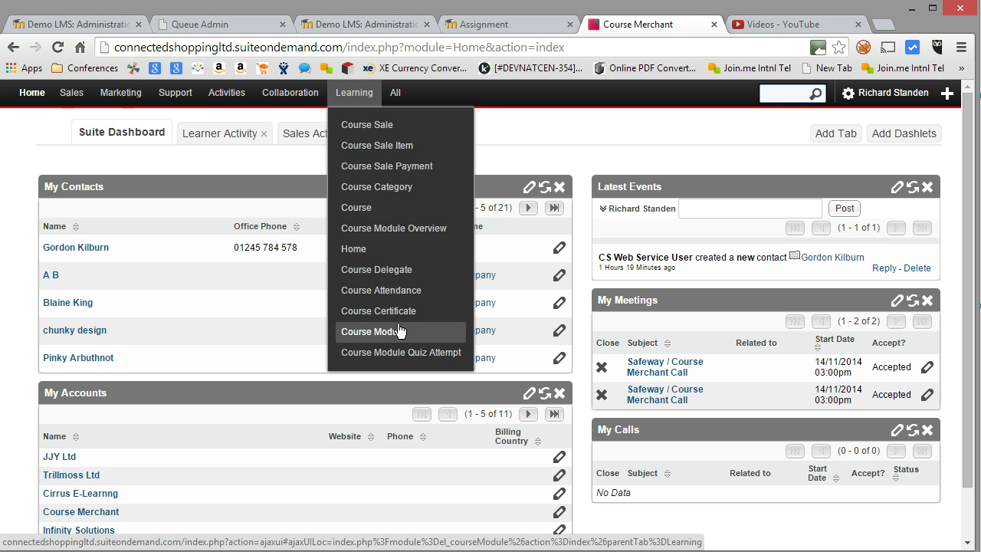
{"action": "left_click", "coordinate": [412, 277]}
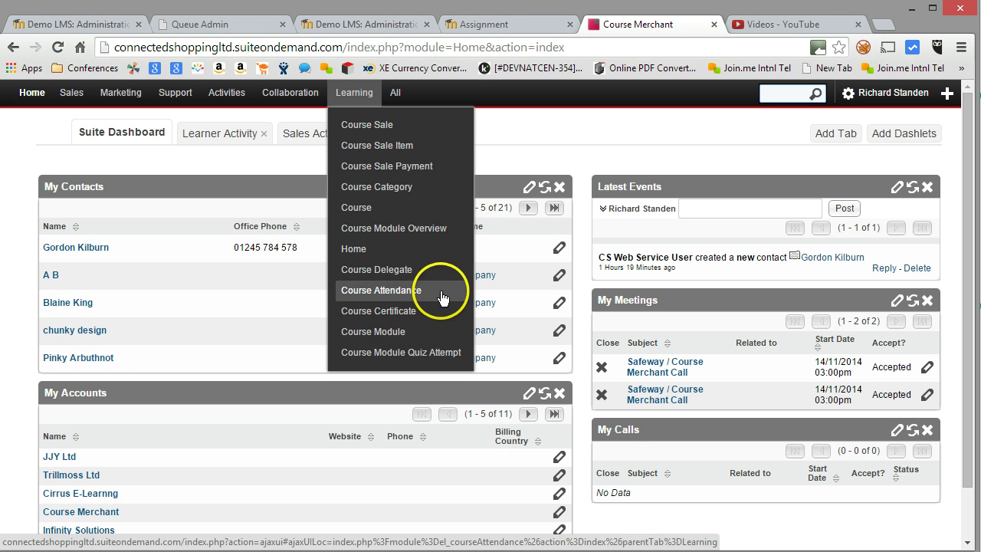
{"action": "left_click", "coordinate": [383, 294]}
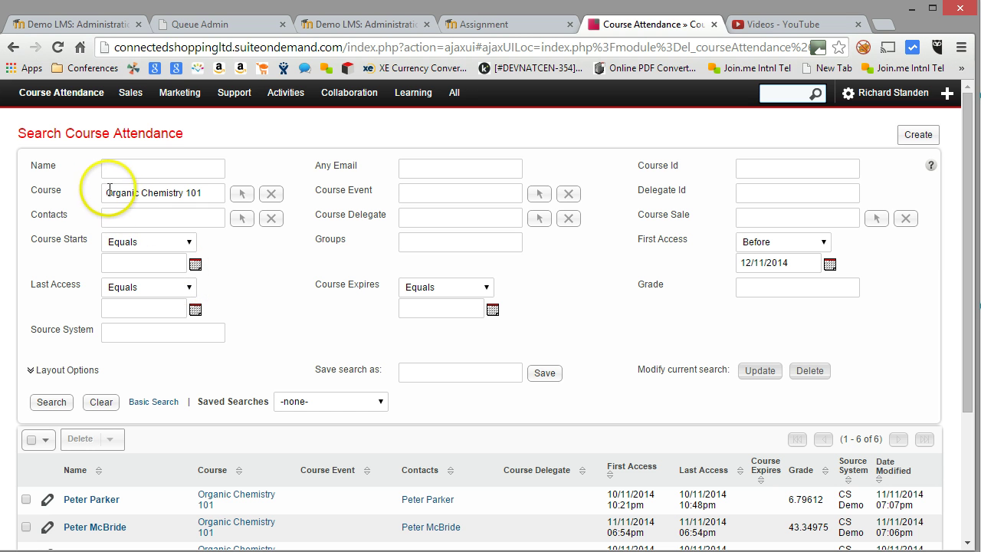
Step: Highlight the Organic Chemistry 101 filter and the lowest grades, 6.79612 and 22.33010
{"action": "left_click_drag", "start_coordinate": [104, 193], "coordinate": [186, 193]}
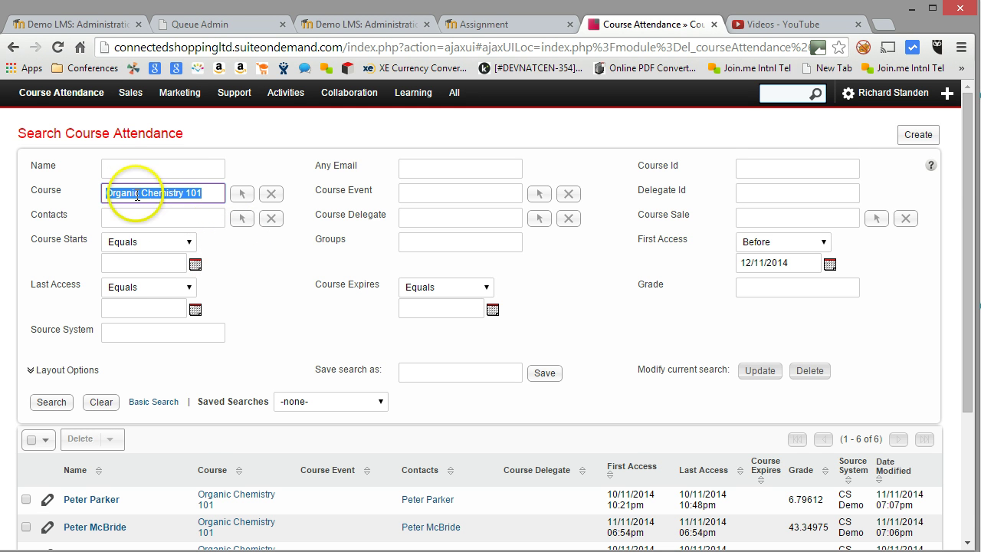
{"action": "scroll", "coordinate": [267, 246], "scroll_direction": "down", "scroll_amount": 2}
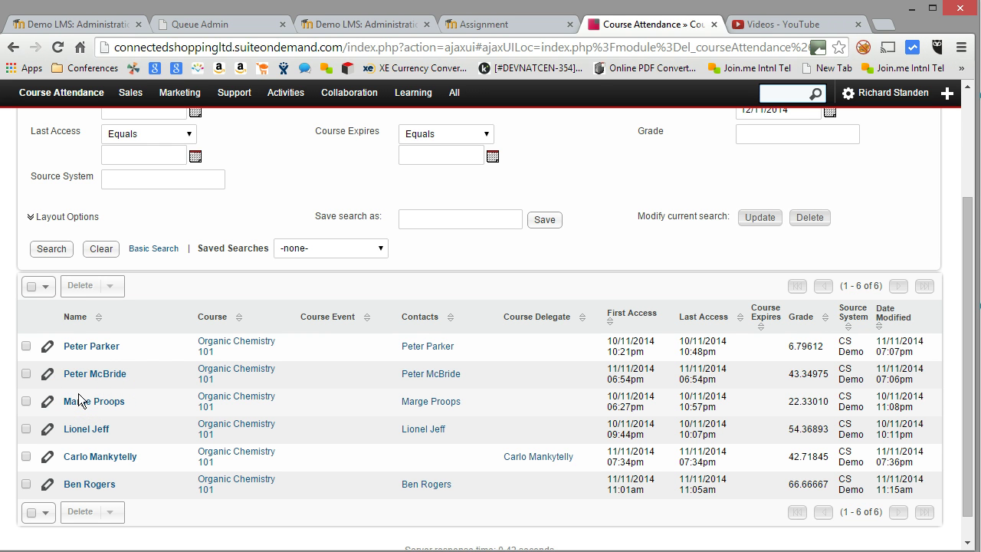
{"action": "double_click", "coordinate": [797, 346]}
{"action": "left_click_drag", "start_coordinate": [788, 402], "coordinate": [813, 402]}
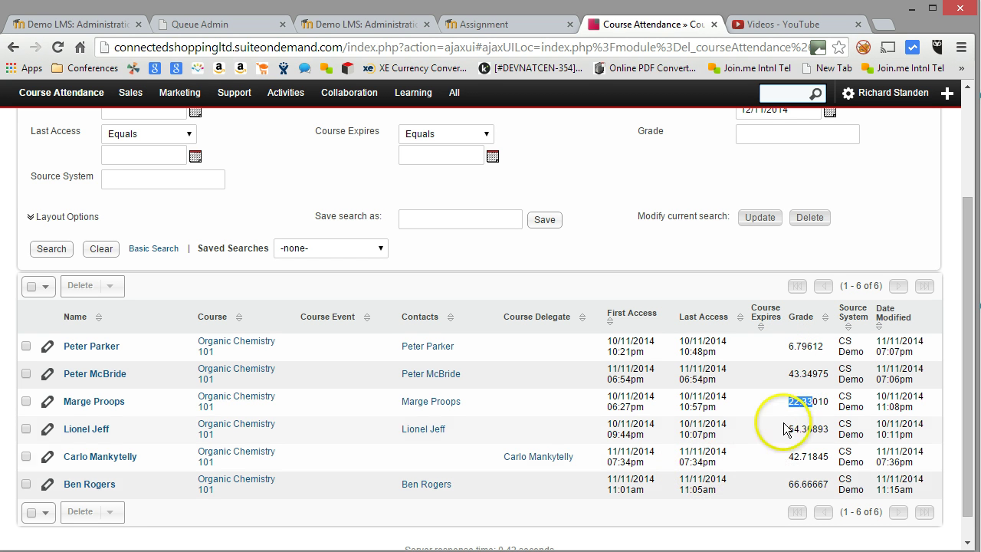
Step: Email the learners graded 22.33010 and 6.79612 with subject 'Please attend a revision class!'
{"action": "left_click", "coordinate": [26, 400]}
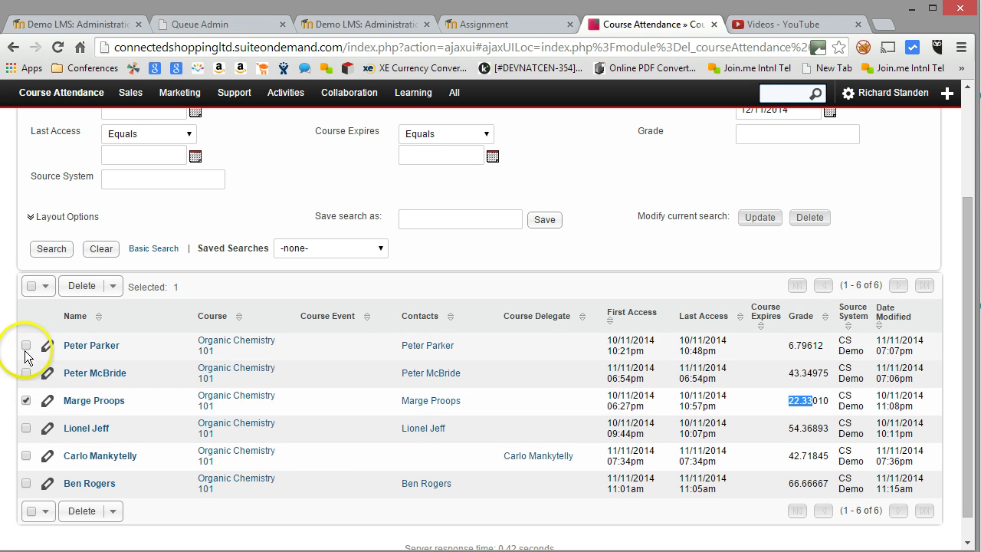
{"action": "left_click", "coordinate": [25, 346]}
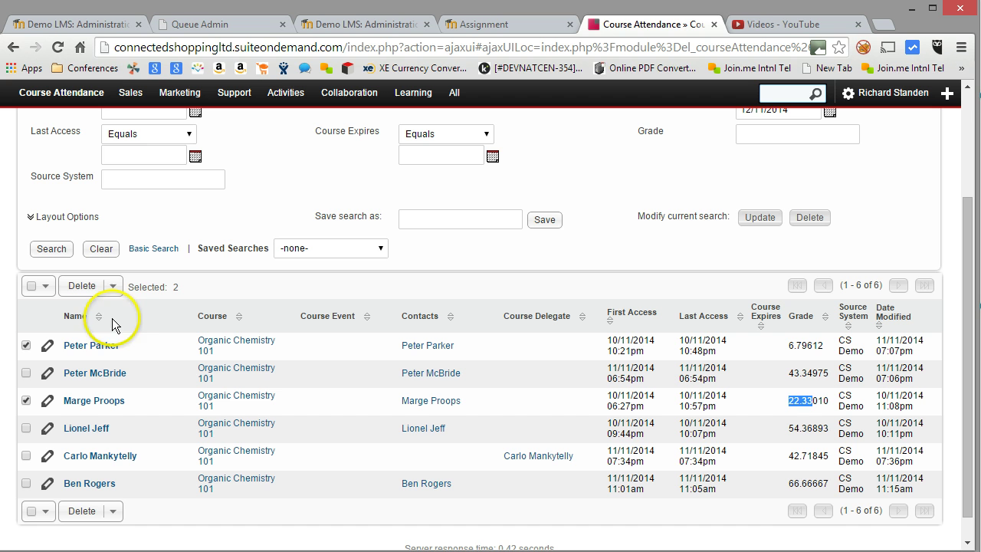
{"action": "left_click", "coordinate": [114, 287]}
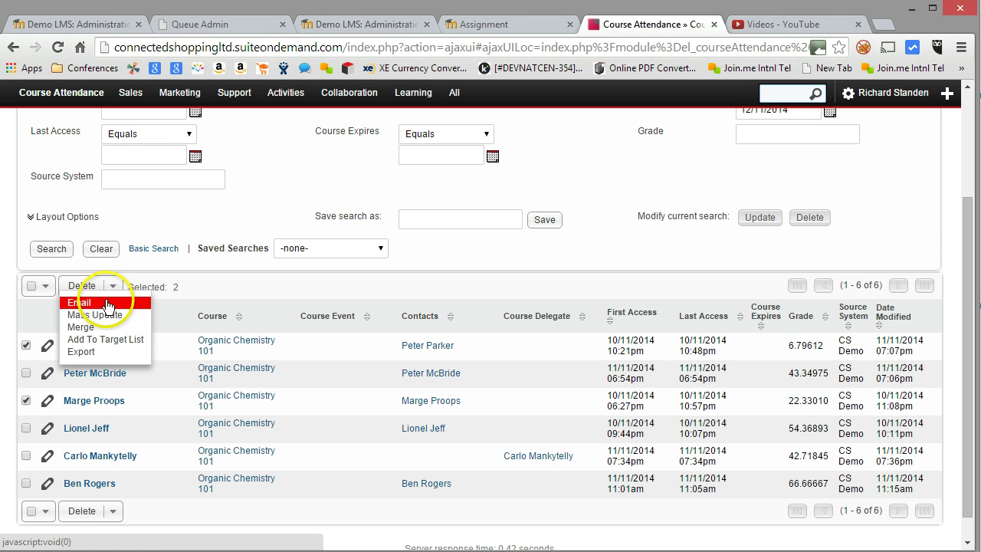
{"action": "left_click", "coordinate": [108, 303]}
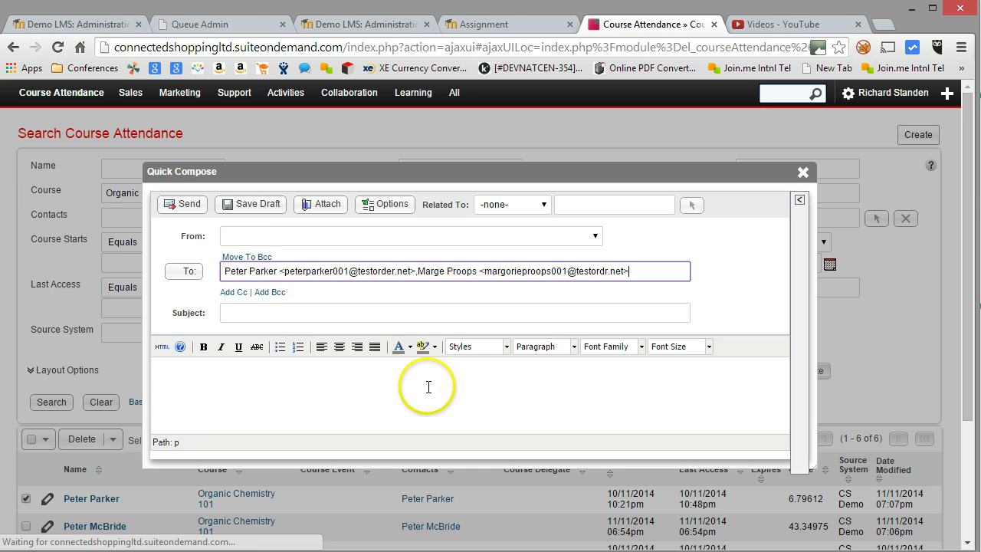
{"action": "left_click", "coordinate": [281, 315]}
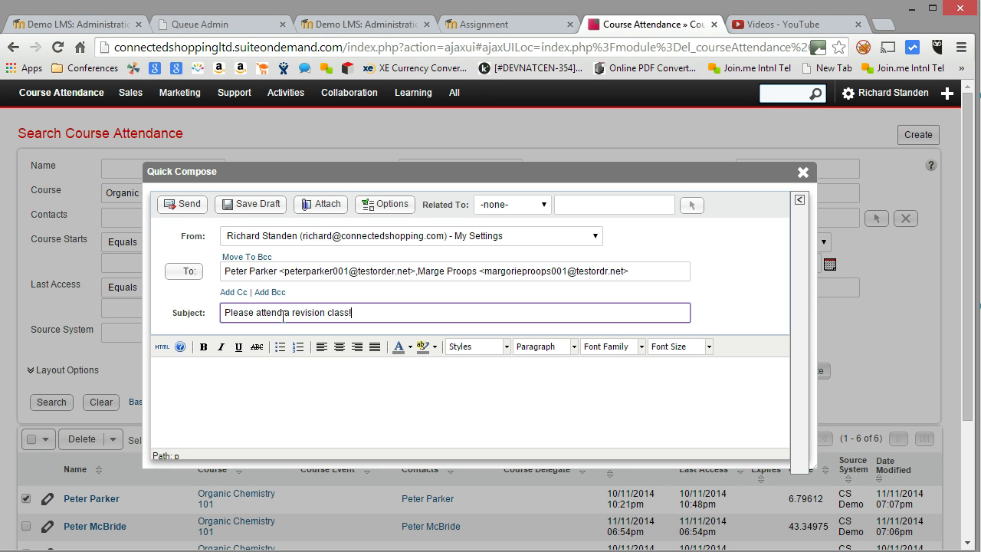
Step: Add a body saying the revision class starts next Monday and send the email
{"action": "left_click", "coordinate": [266, 393]}
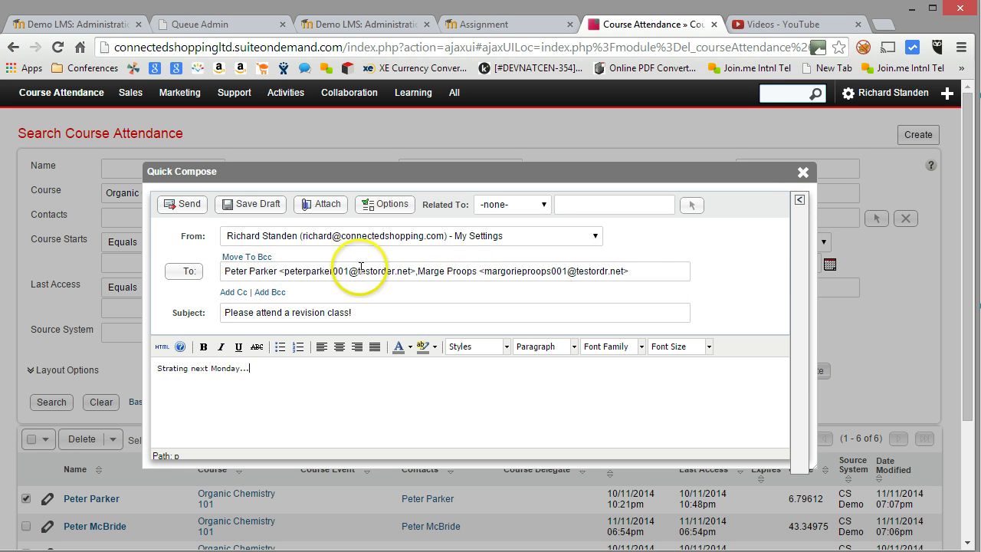
{"action": "left_click", "coordinate": [181, 208]}
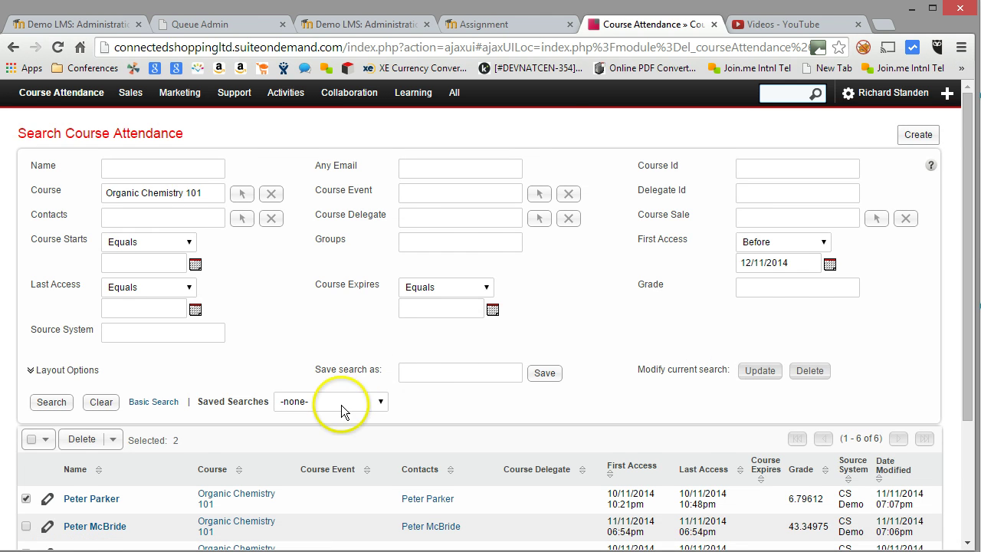
Step: Open the contact record of the first-row learner, graded 6.79612
{"action": "scroll", "coordinate": [340, 404], "scroll_direction": "down", "scroll_amount": 1}
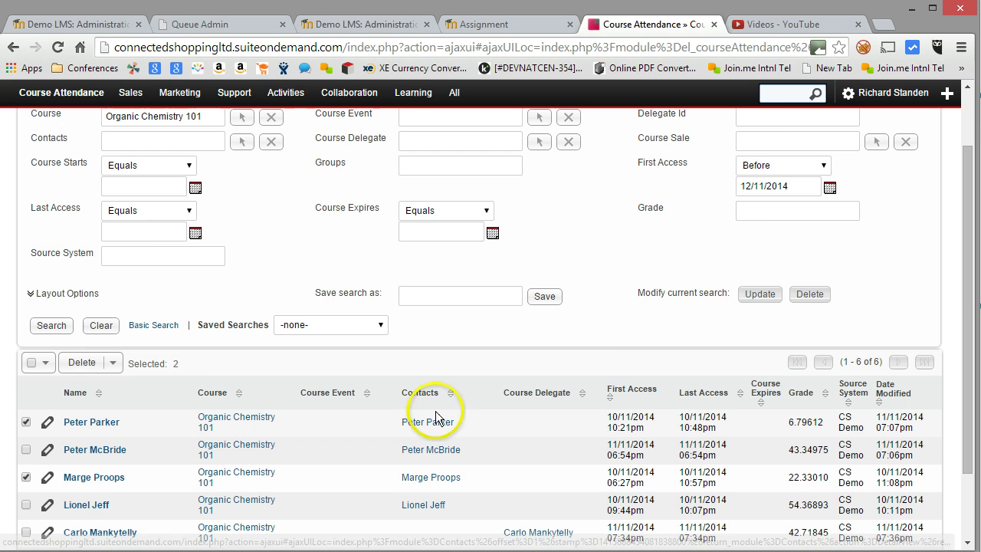
{"action": "scroll", "coordinate": [502, 393], "scroll_direction": "down", "scroll_amount": 1}
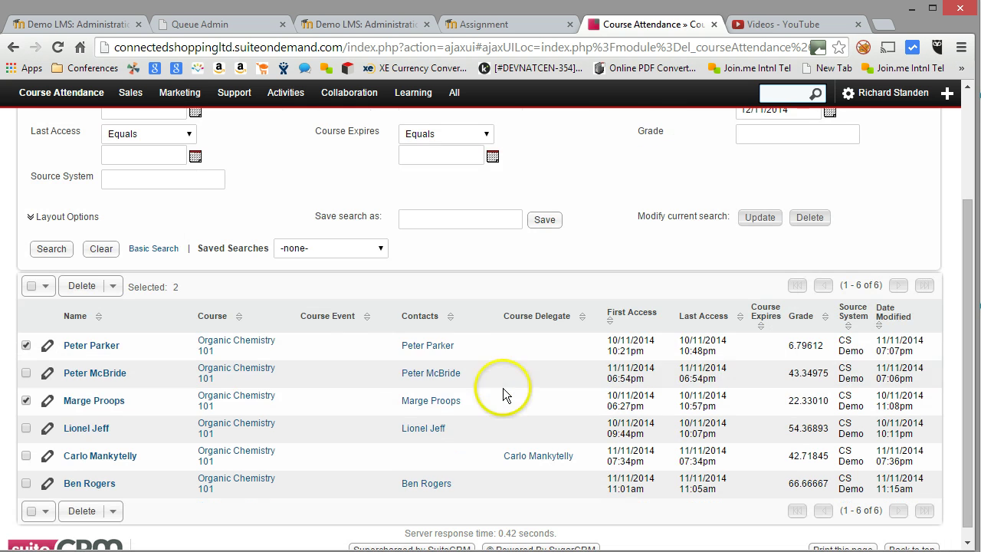
{"action": "left_click", "coordinate": [428, 351]}
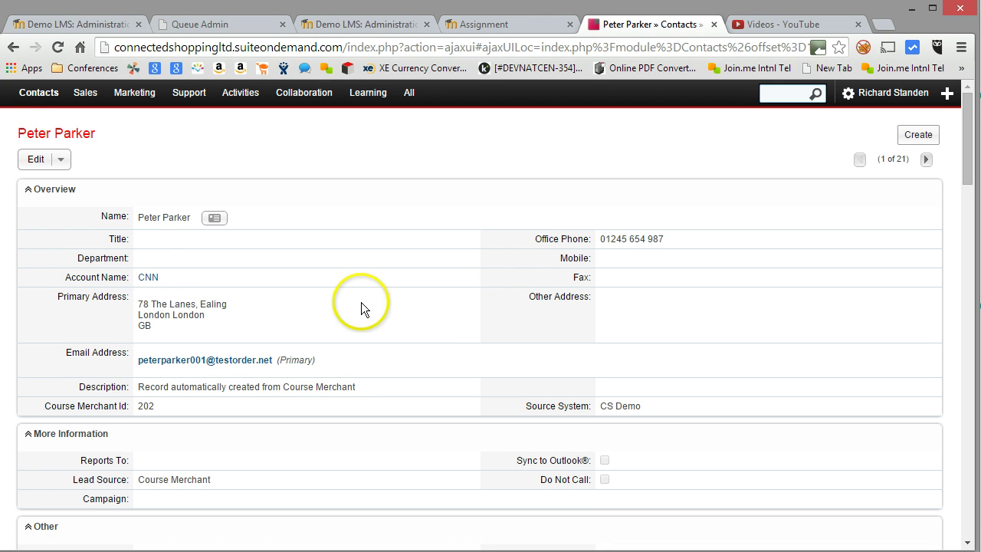
Step: Scroll to History's revision-class email and the 6.79612 Organic Chemistry 101 attendance
{"action": "scroll", "coordinate": [169, 310], "scroll_direction": "down", "scroll_amount": 1}
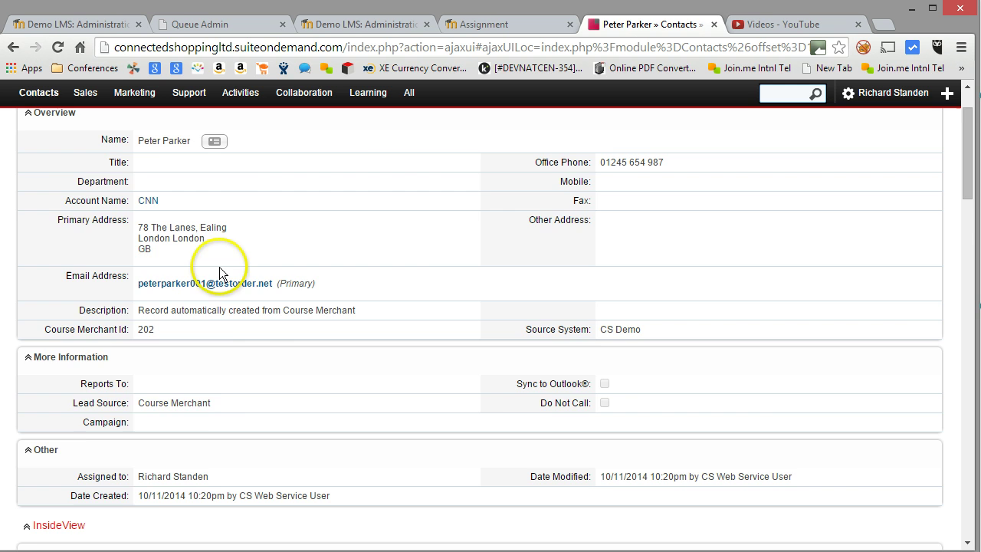
{"action": "scroll", "coordinate": [222, 282], "scroll_direction": "down", "scroll_amount": 7}
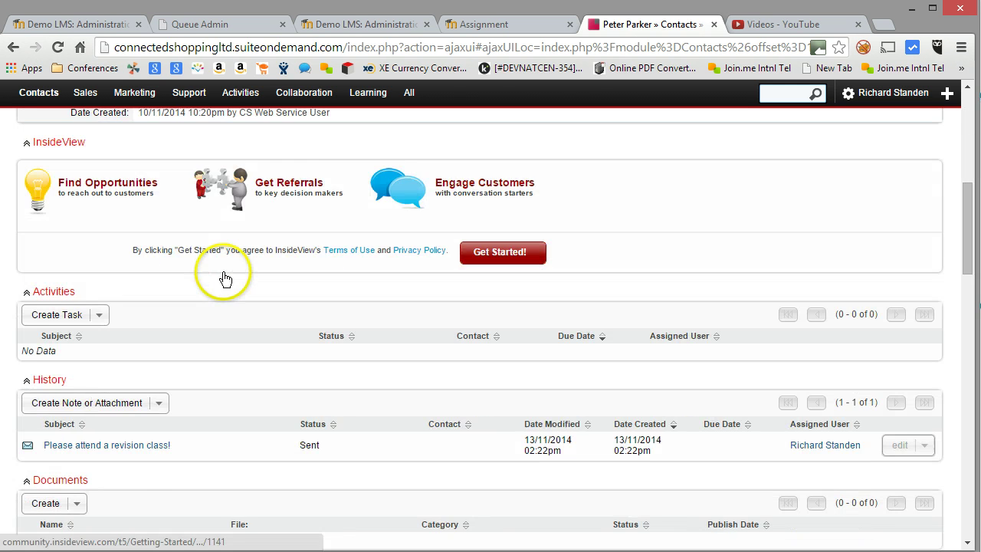
{"action": "scroll", "coordinate": [225, 322], "scroll_direction": "down", "scroll_amount": 1}
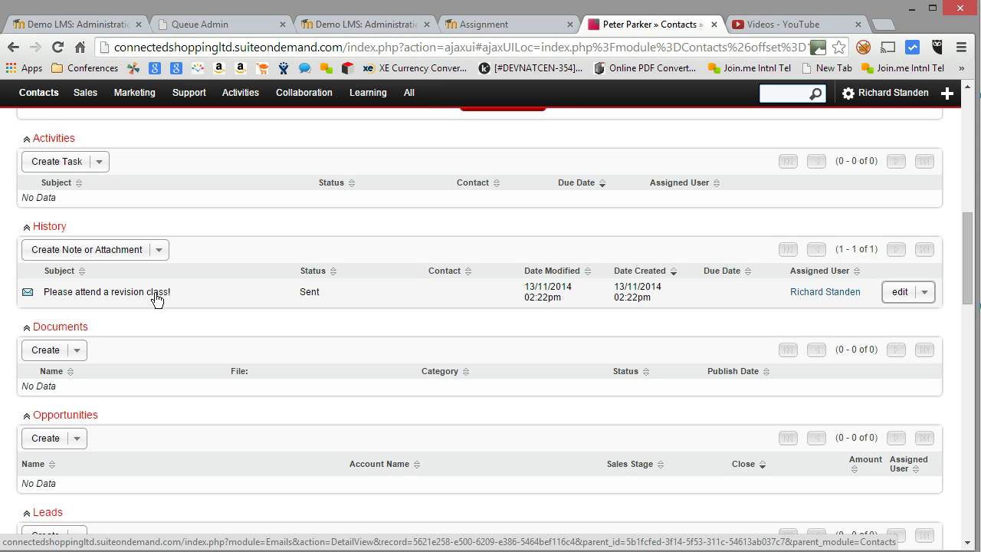
{"action": "scroll", "coordinate": [163, 273], "scroll_direction": "down", "scroll_amount": 5}
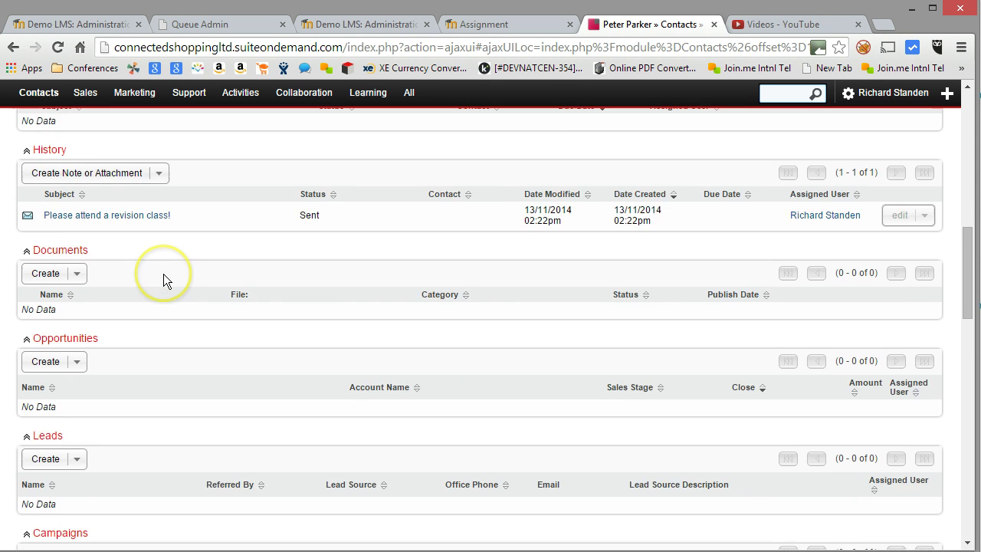
{"action": "scroll", "coordinate": [163, 267], "scroll_direction": "down", "scroll_amount": 10}
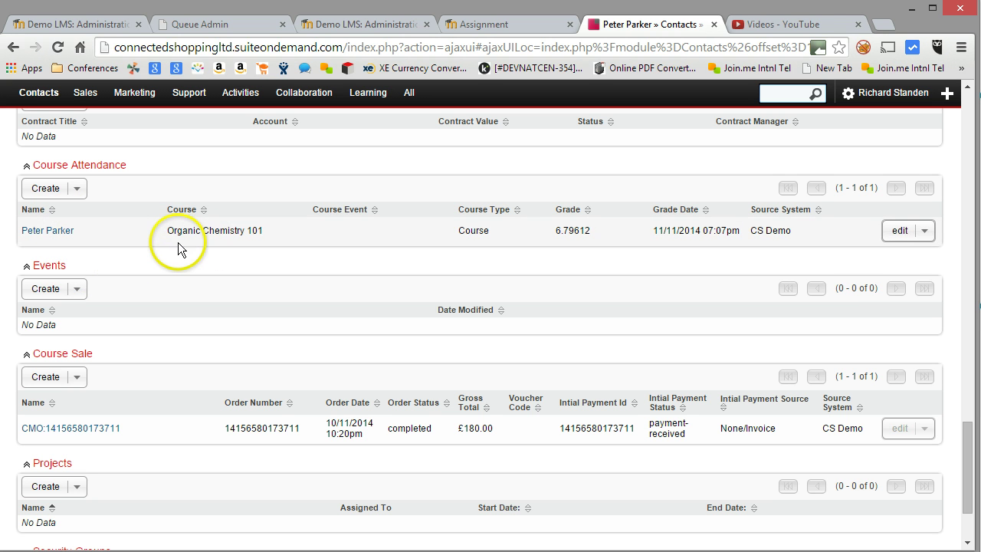
{"action": "left_click_drag", "start_coordinate": [556, 230], "coordinate": [598, 231]}
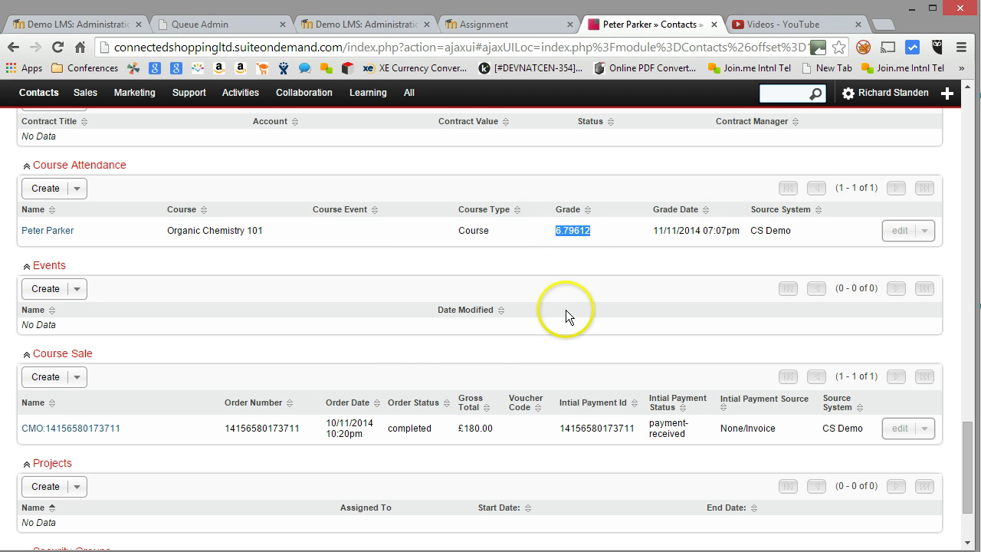
{"action": "scroll", "coordinate": [297, 308], "scroll_direction": "up", "scroll_amount": 4}
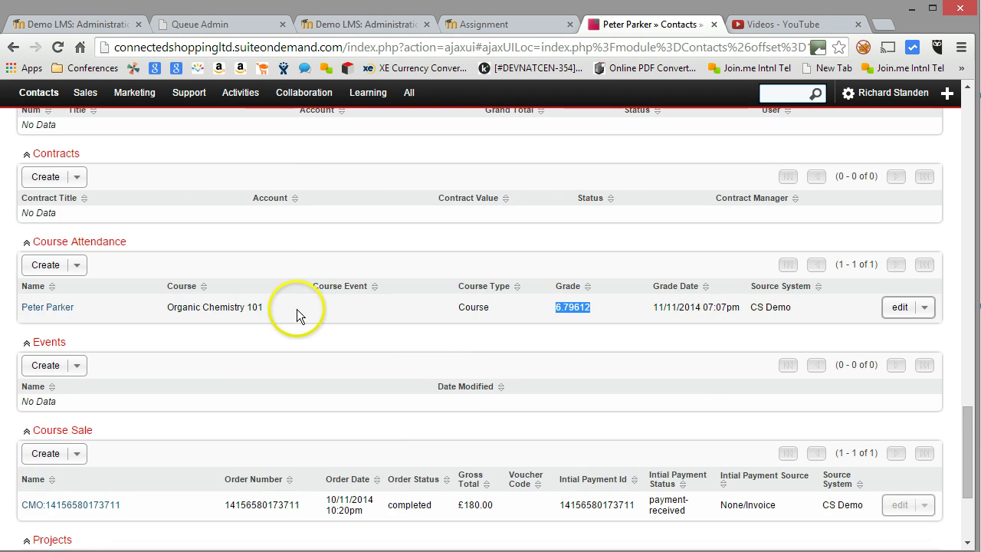
Step: Go back to the Home dashboard from the All modules menu
{"action": "scroll", "coordinate": [298, 316], "scroll_direction": "up", "scroll_amount": 9}
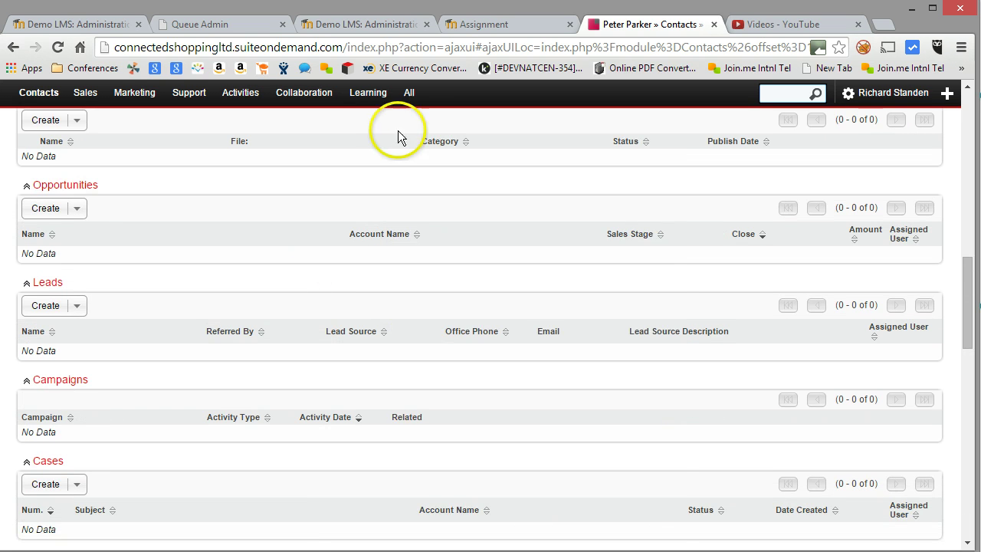
{"action": "left_click", "coordinate": [408, 93]}
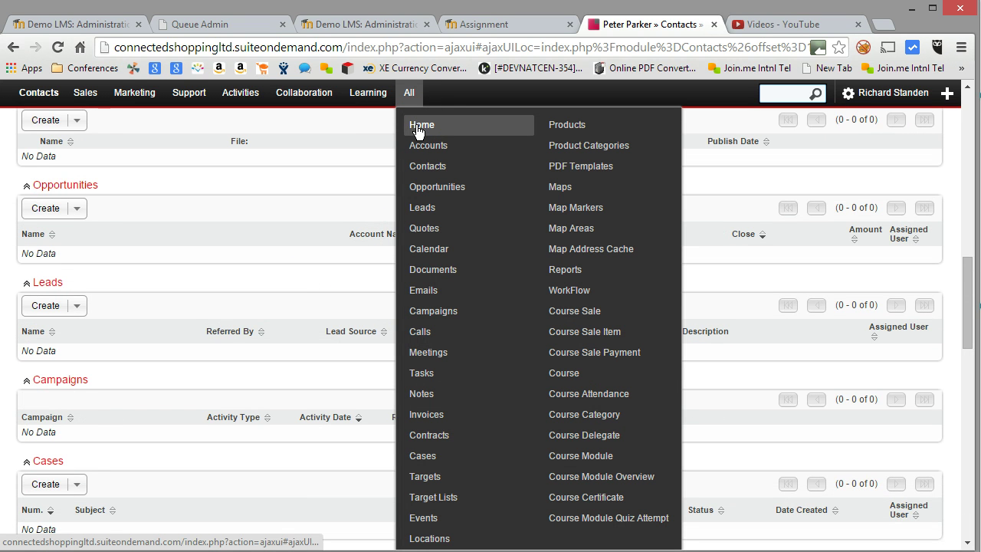
{"action": "left_click", "coordinate": [418, 127]}
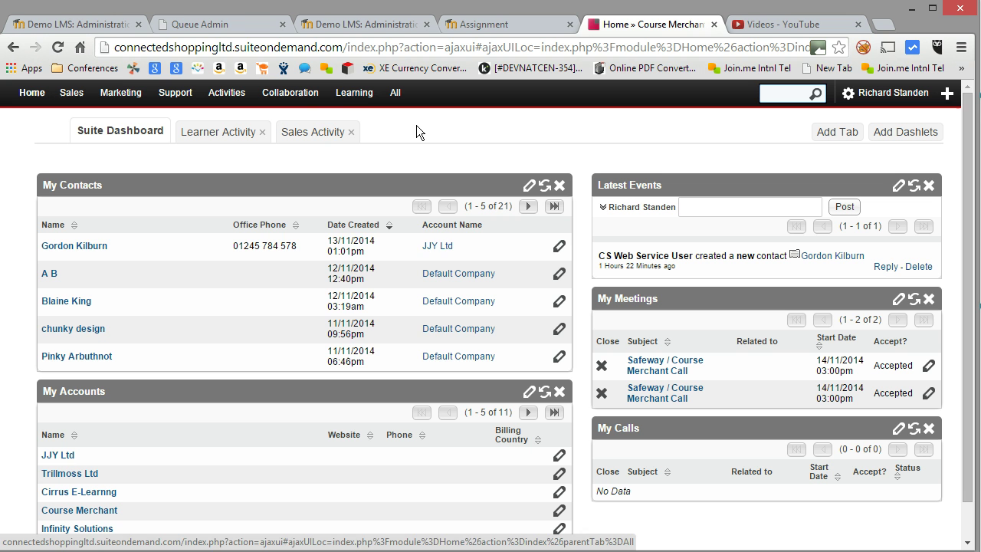
{"action": "mouse_move", "coordinate": [354, 93]}
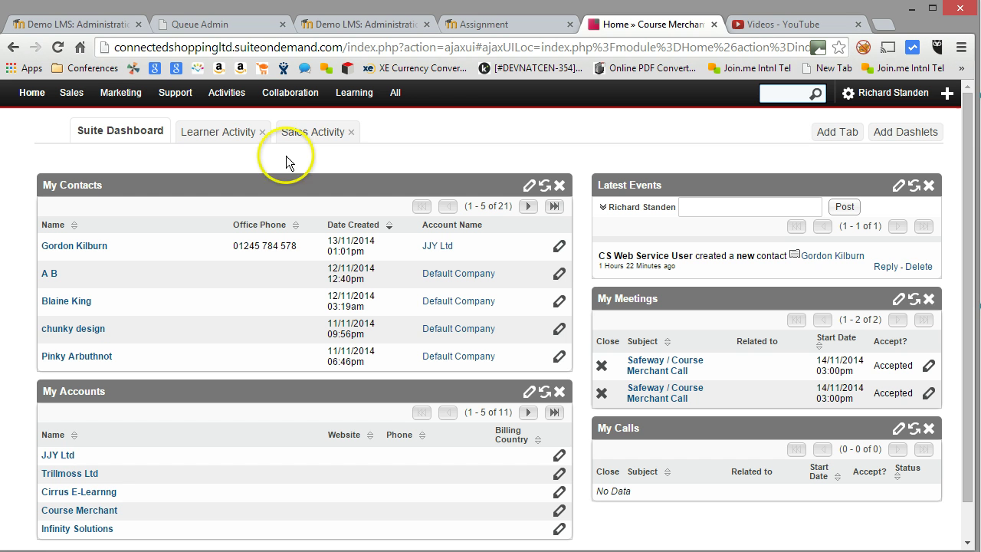
Step: Switch to the Learner Activity dashboard and scroll through its 8 course modules
{"action": "left_click", "coordinate": [225, 138]}
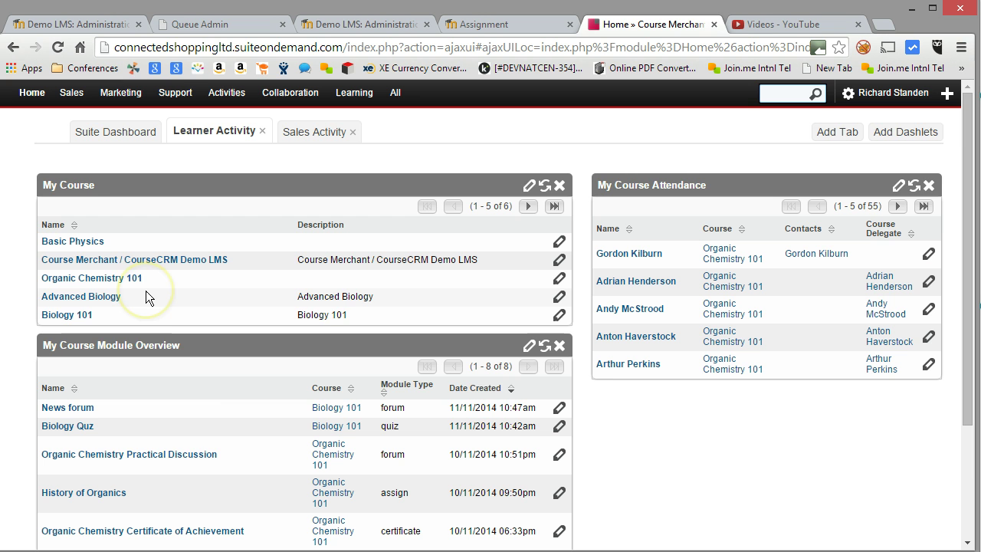
{"action": "scroll", "coordinate": [331, 424], "scroll_direction": "down", "scroll_amount": 1}
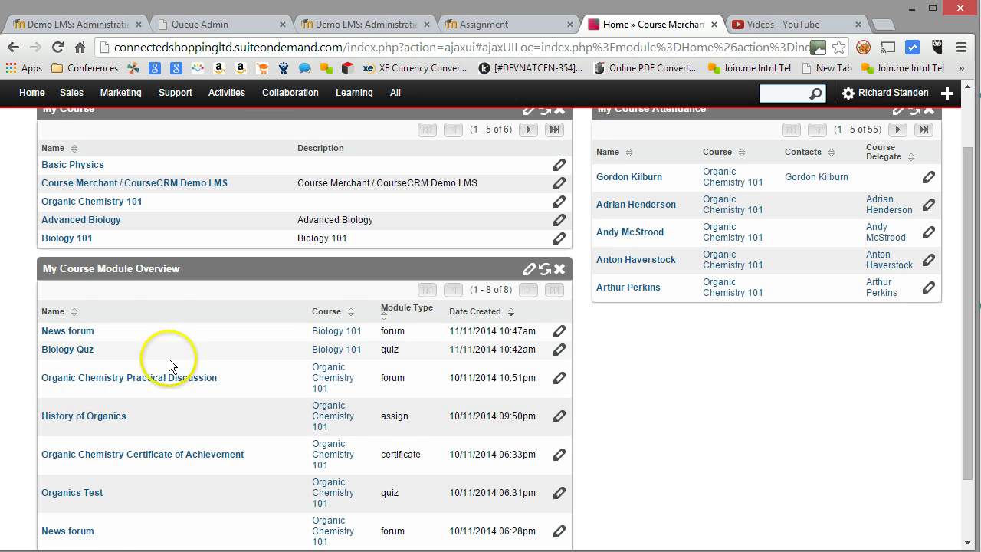
{"action": "scroll", "coordinate": [170, 360], "scroll_direction": "down", "scroll_amount": 1}
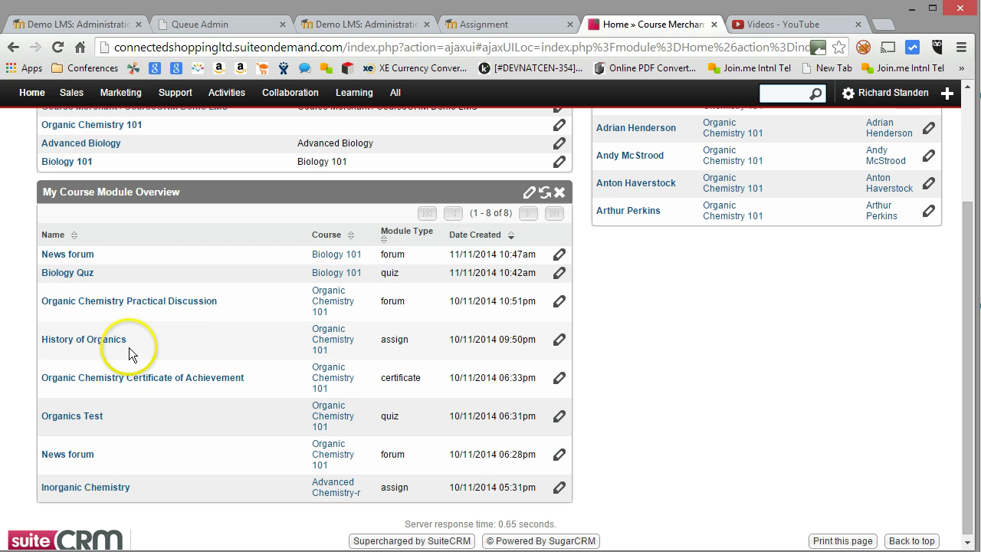
Step: Open the Organics Test quiz module and review its nine learner grades, ranging 2.00000–3.00000
{"action": "left_click", "coordinate": [82, 418]}
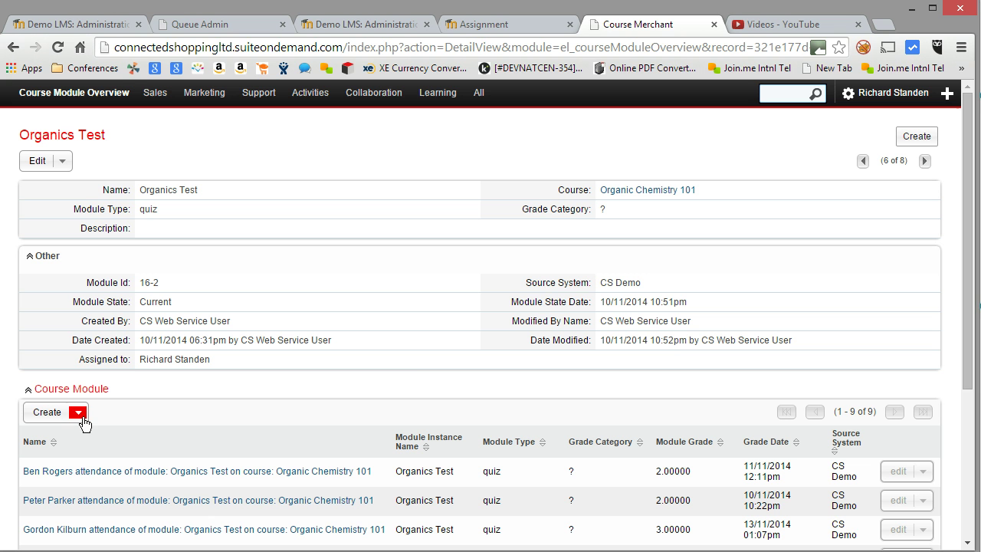
{"action": "left_click", "coordinate": [371, 348]}
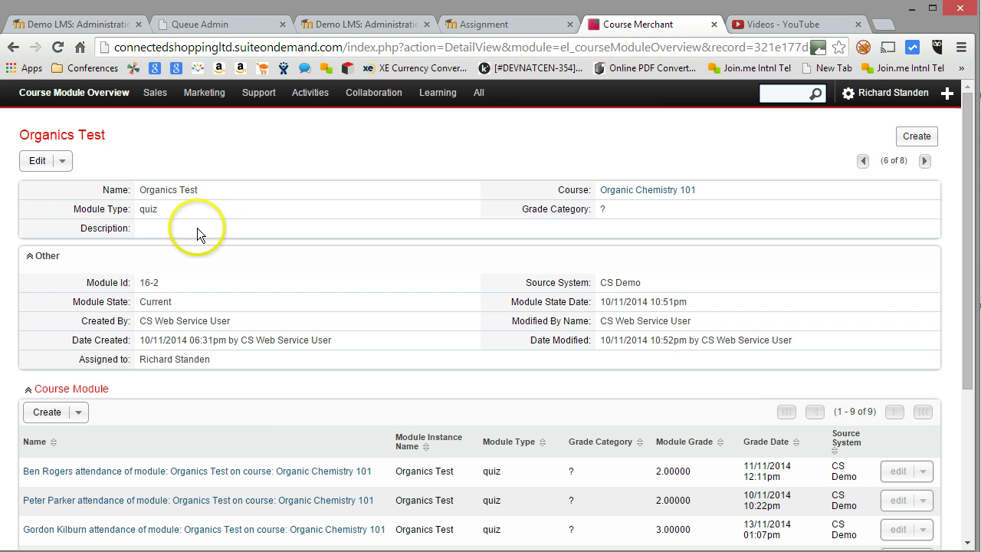
{"action": "scroll", "coordinate": [167, 236], "scroll_direction": "down", "scroll_amount": 1}
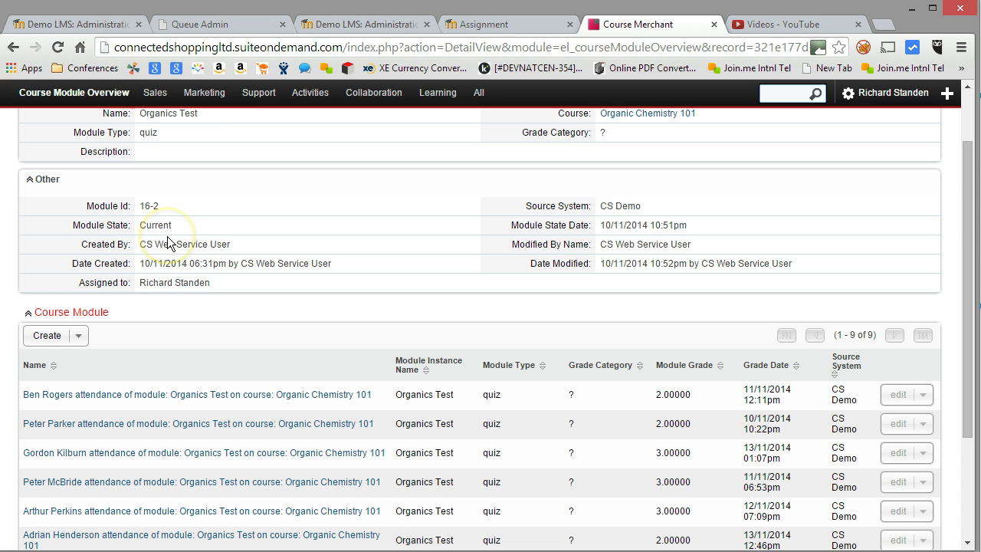
{"action": "scroll", "coordinate": [203, 288], "scroll_direction": "down", "scroll_amount": 2}
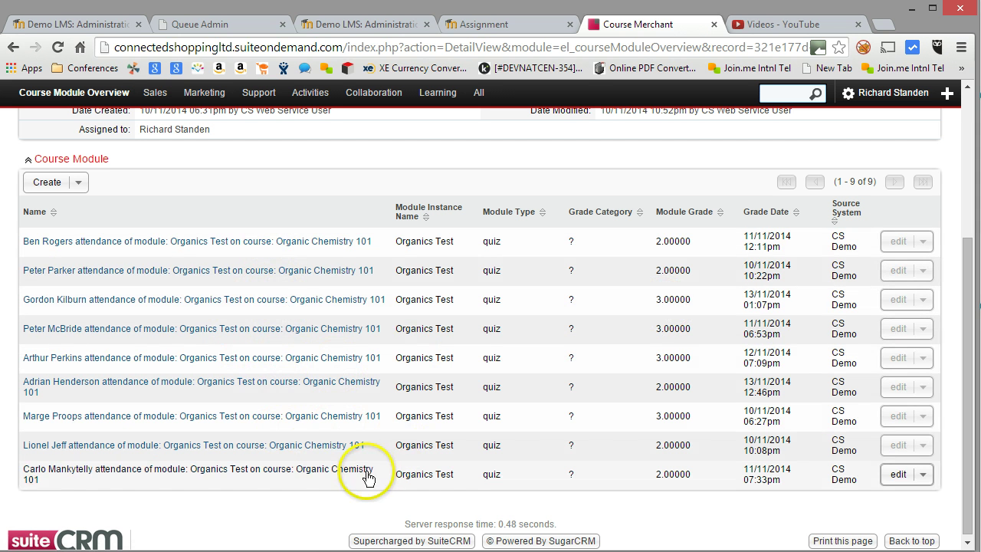
Step: Go back to the dashboard and switch to the Learner Activity dashboard
{"action": "scroll", "coordinate": [301, 307], "scroll_direction": "up", "scroll_amount": 3}
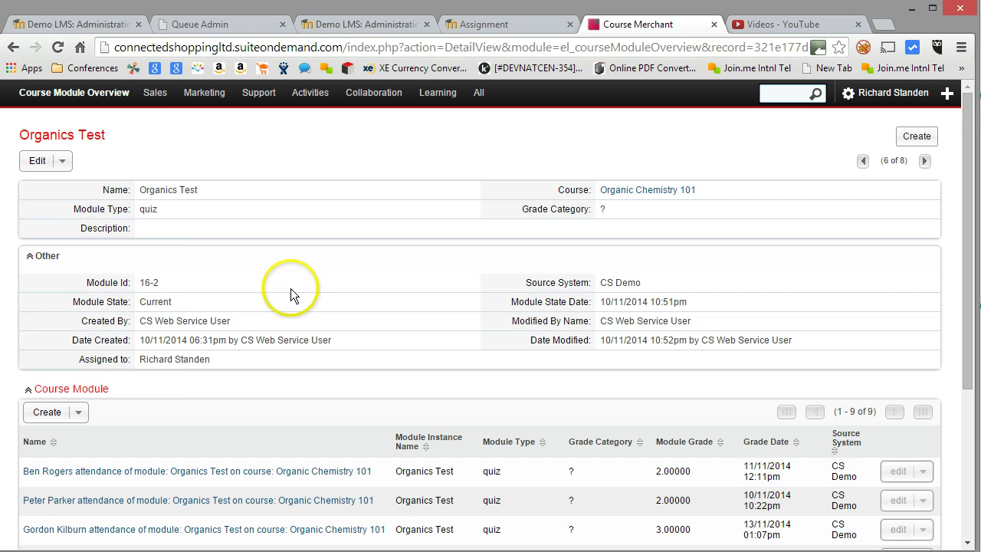
{"action": "left_click", "coordinate": [14, 49]}
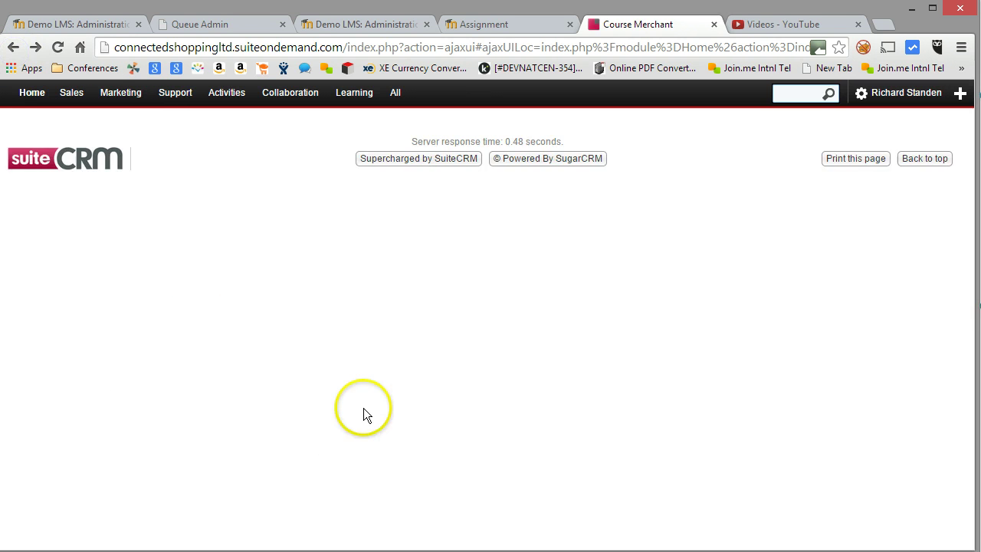
{"action": "scroll", "coordinate": [328, 322], "scroll_direction": "down", "scroll_amount": 1}
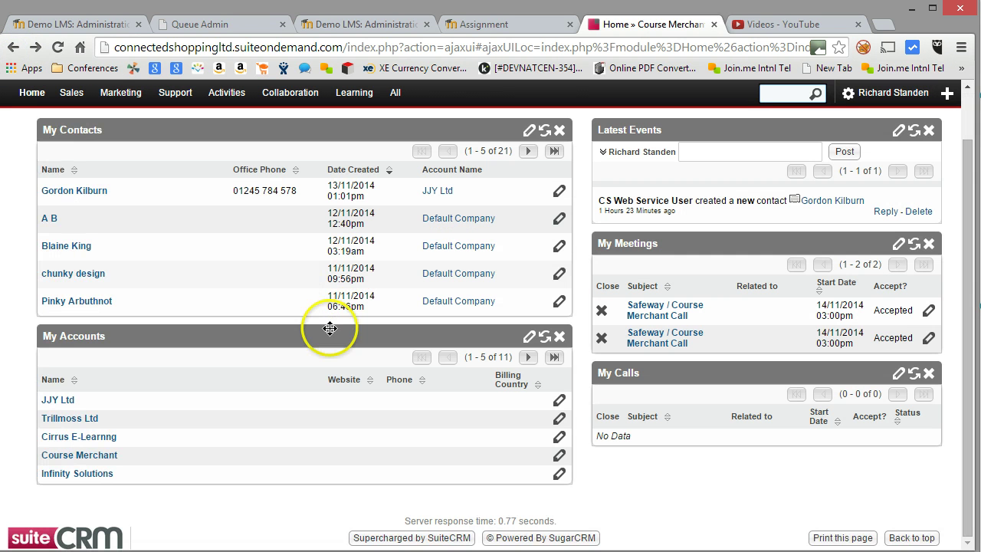
{"action": "scroll", "coordinate": [323, 338], "scroll_direction": "up", "scroll_amount": 1}
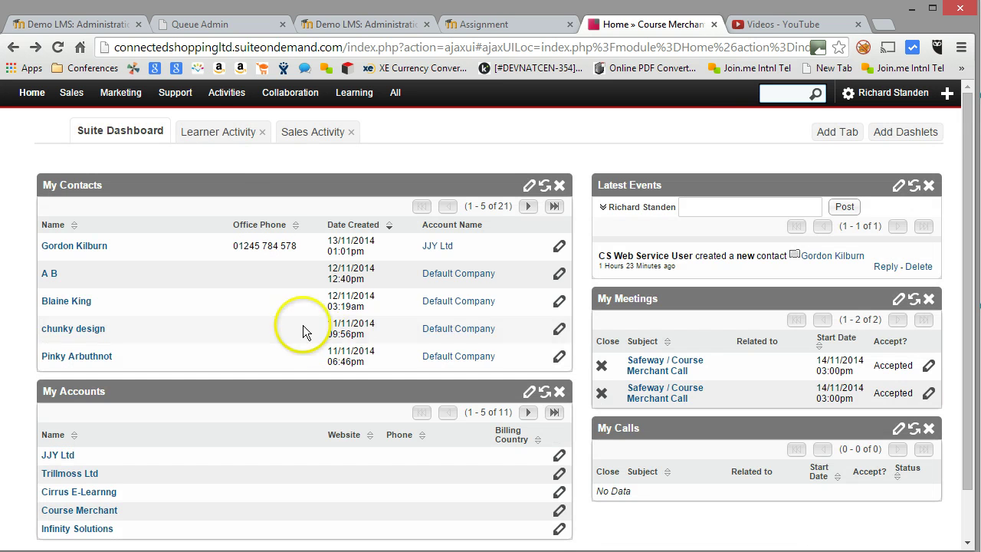
{"action": "left_click", "coordinate": [212, 135]}
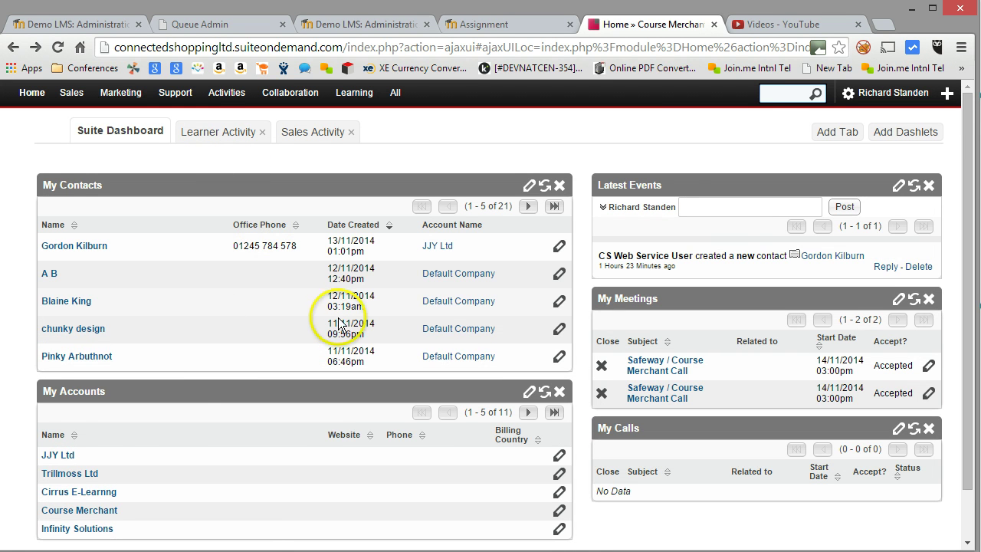
Step: Open History of Organics and review its ten learner grades, from 42.00000 to 98.00000
{"action": "scroll", "coordinate": [201, 322], "scroll_direction": "down", "scroll_amount": 3}
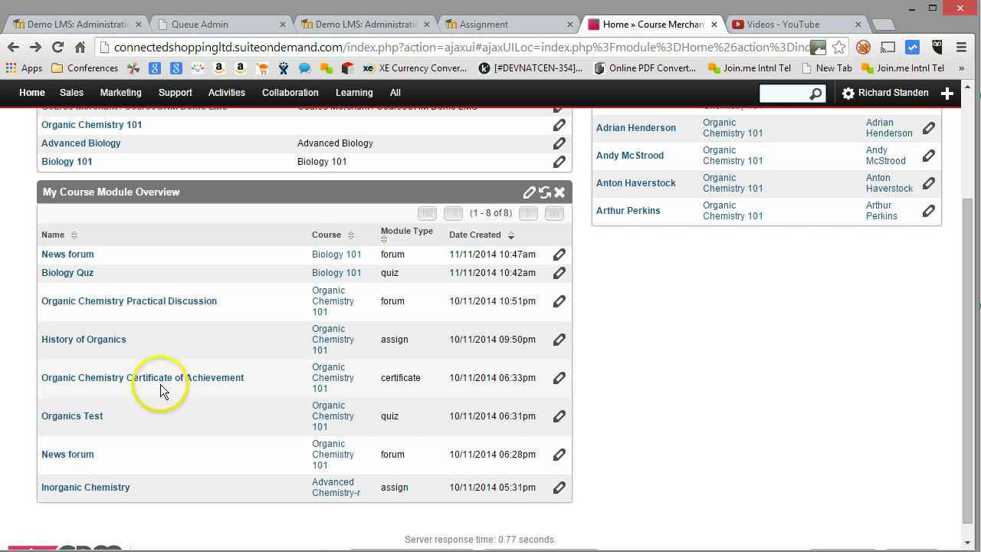
{"action": "left_click", "coordinate": [105, 343]}
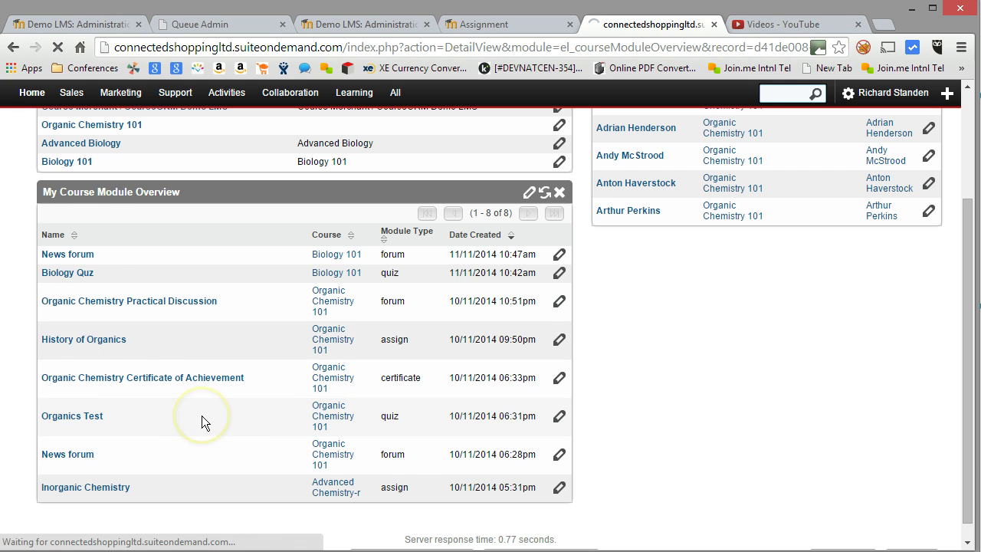
{"action": "scroll", "coordinate": [251, 346], "scroll_direction": "down", "scroll_amount": 2}
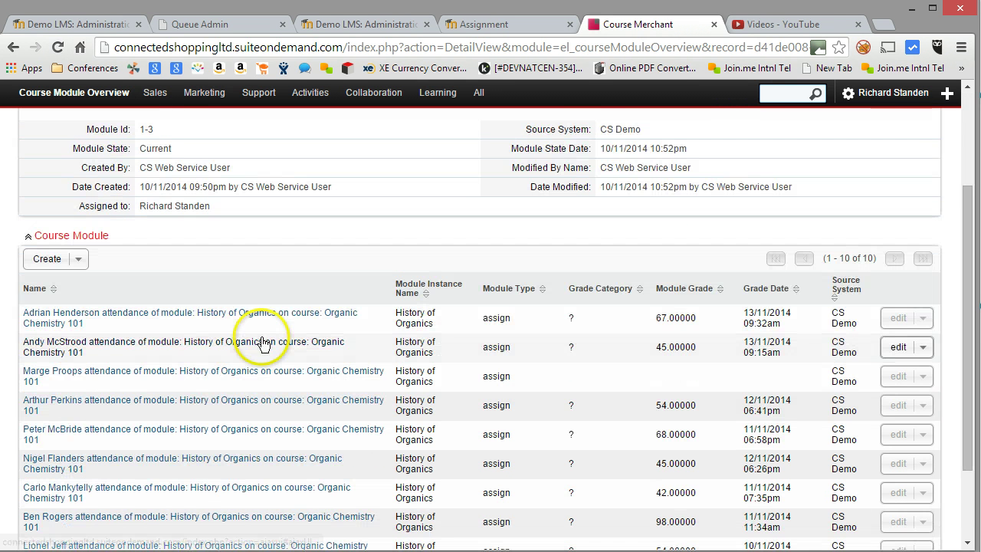
Step: Open one learner's History of Organics attendance record with its 67.00000 grade
{"action": "left_click", "coordinate": [156, 319]}
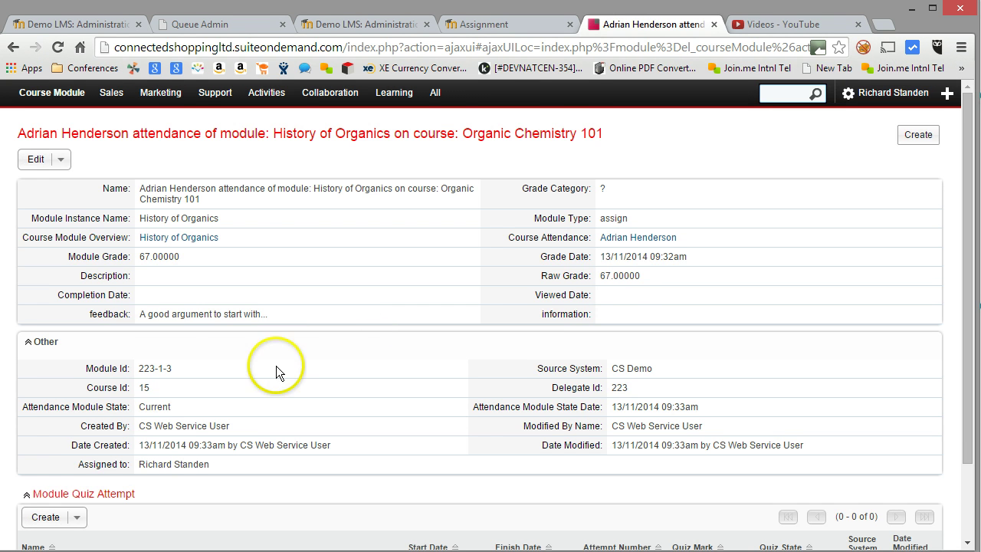
{"action": "scroll", "coordinate": [222, 366], "scroll_direction": "down", "scroll_amount": 1}
{"action": "scroll", "coordinate": [297, 317], "scroll_direction": "up", "scroll_amount": 1}
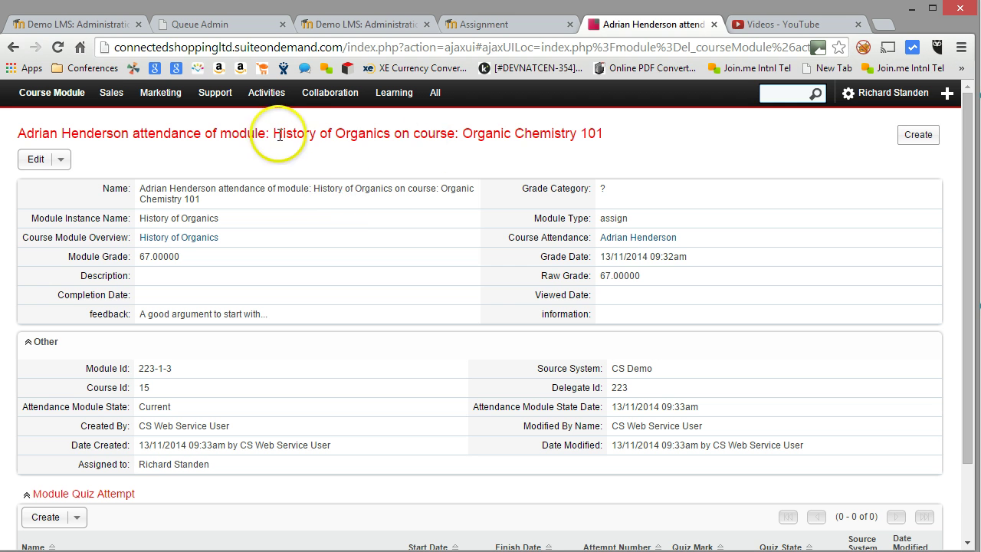
Step: Highlight the module and course names, the assign module type, and the feedback comment
{"action": "left_click_drag", "start_coordinate": [274, 134], "coordinate": [604, 131]}
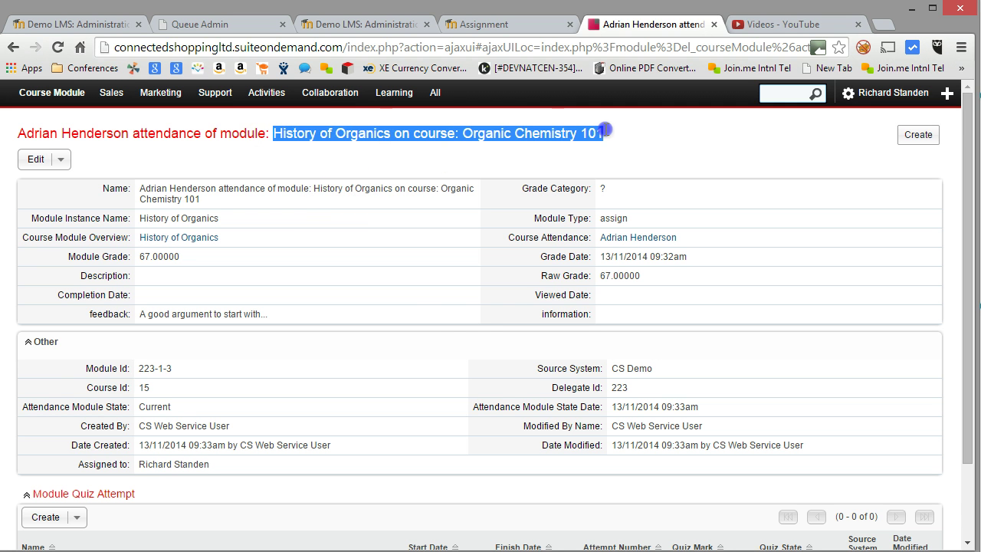
{"action": "double_click", "coordinate": [609, 219]}
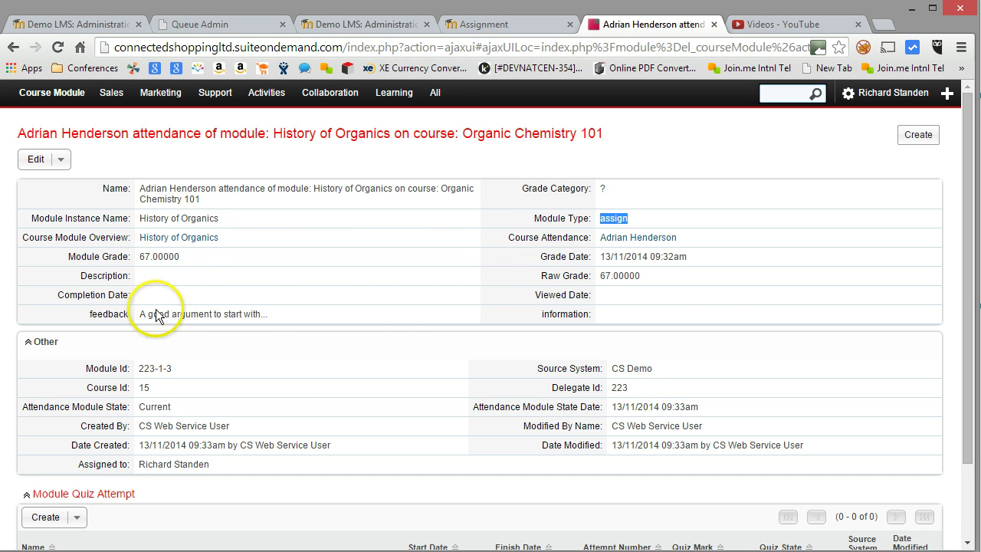
{"action": "left_click_drag", "start_coordinate": [139, 315], "coordinate": [265, 314]}
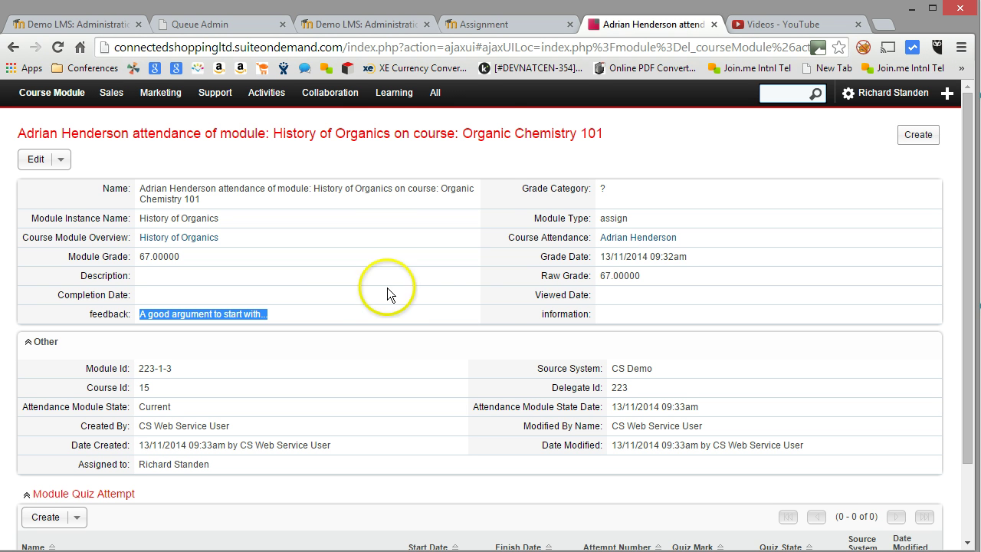
Step: Show the Learning menu's modules, such as Course Module and Course Attendance
{"action": "mouse_move", "coordinate": [394, 96]}
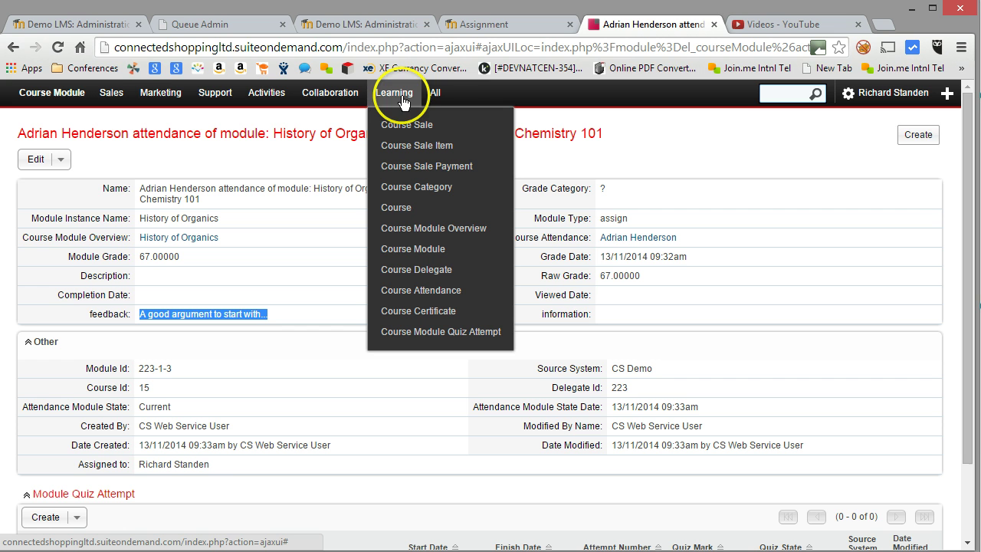